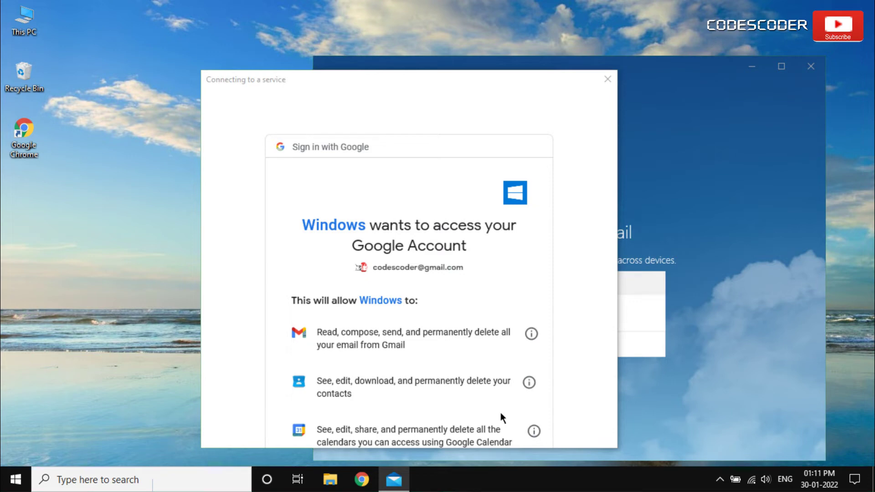
# Step: Allow Windows access to the Google account, then dismiss the 0x80070490 error dialog
pyautogui.scroll(-5, 501, 413)
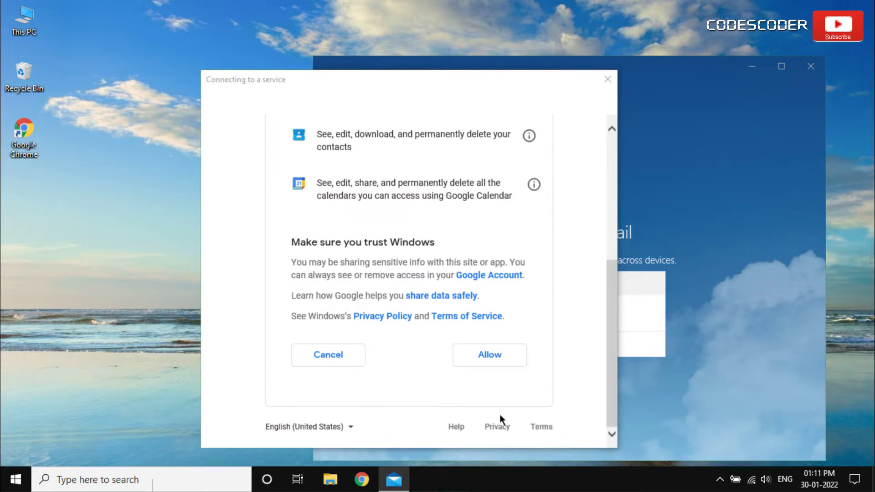
pyautogui.click(496, 358)
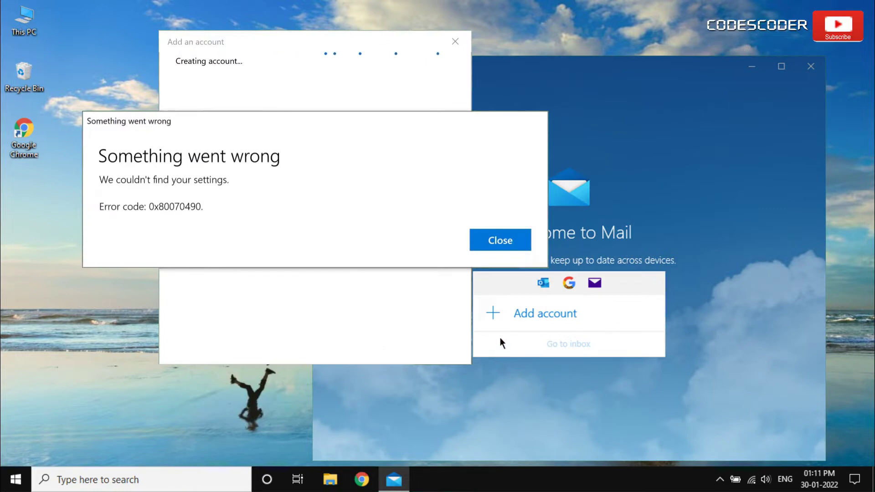
pyautogui.click(519, 236)
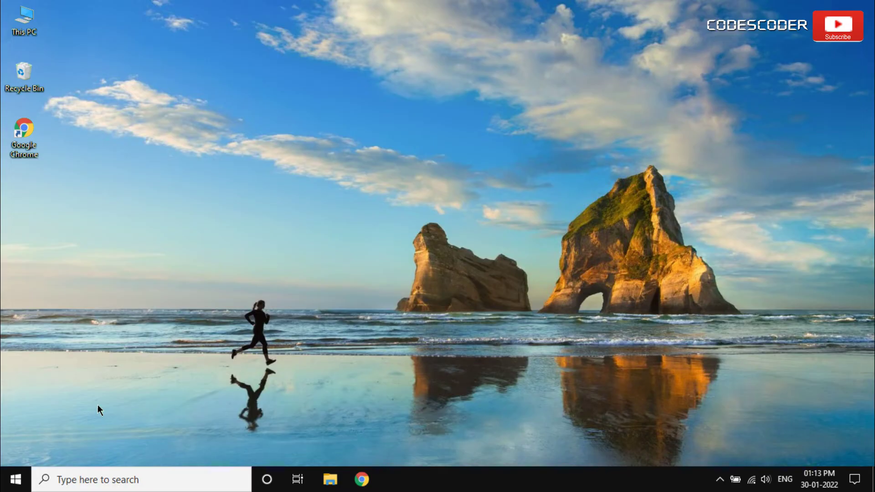
# Step: Open Windows Settings from the Start menu and go to the Apps category
pyautogui.click(16, 480)
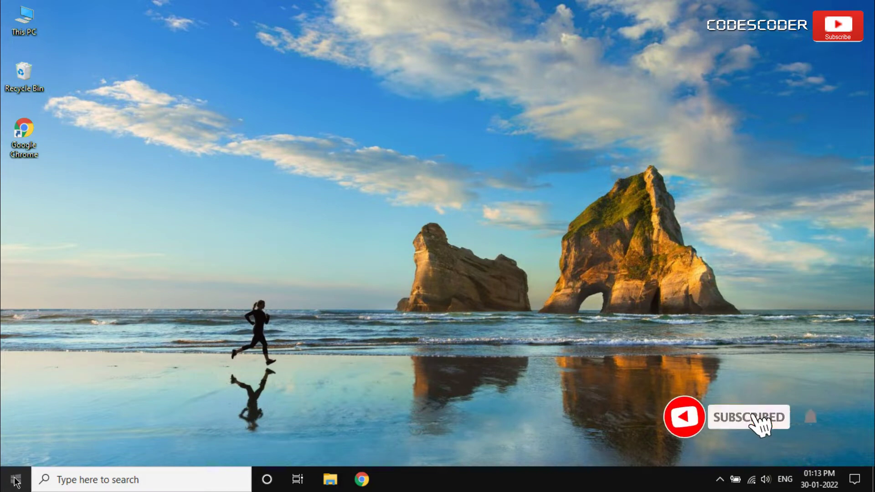
pyautogui.click(16, 481)
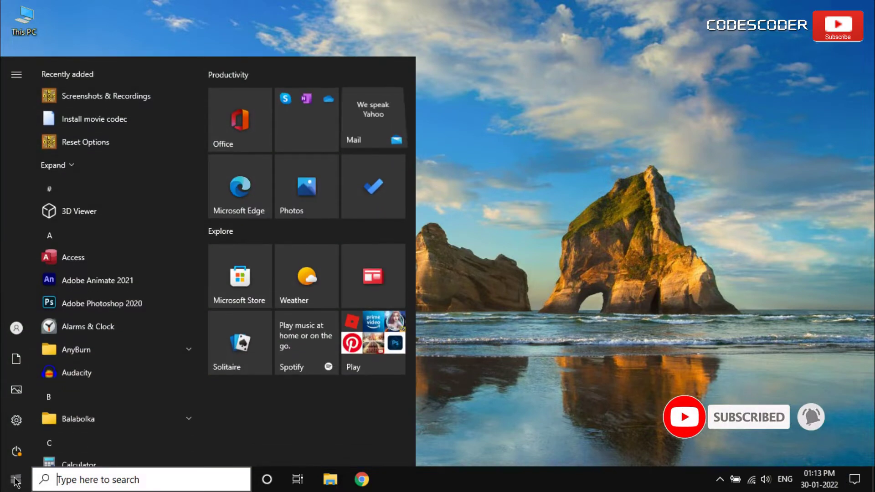
pyautogui.moveTo(25, 424)
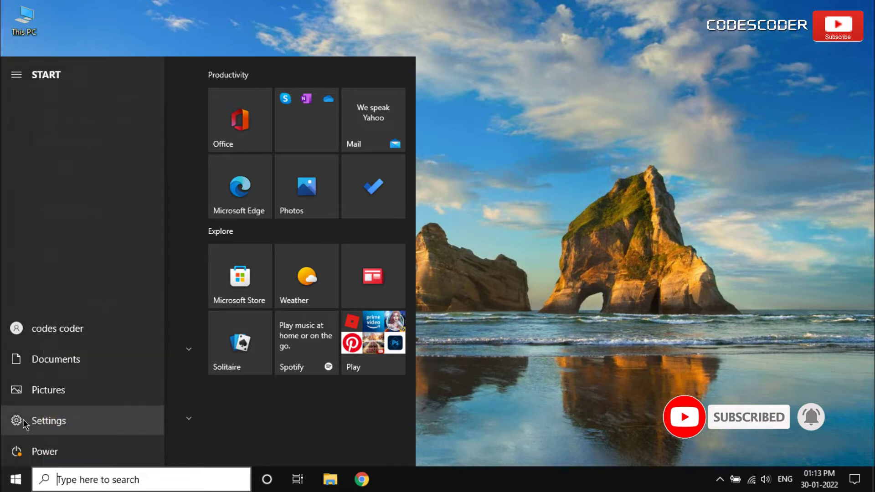
pyautogui.click(25, 424)
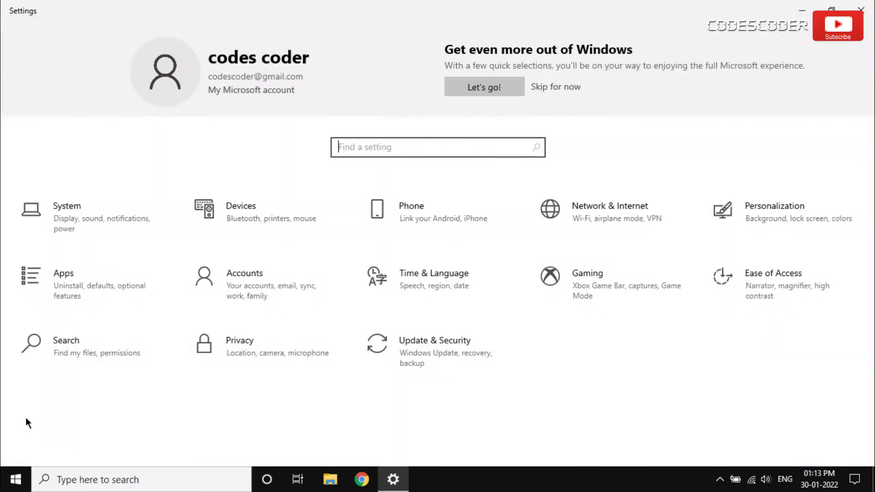
pyautogui.click(97, 286)
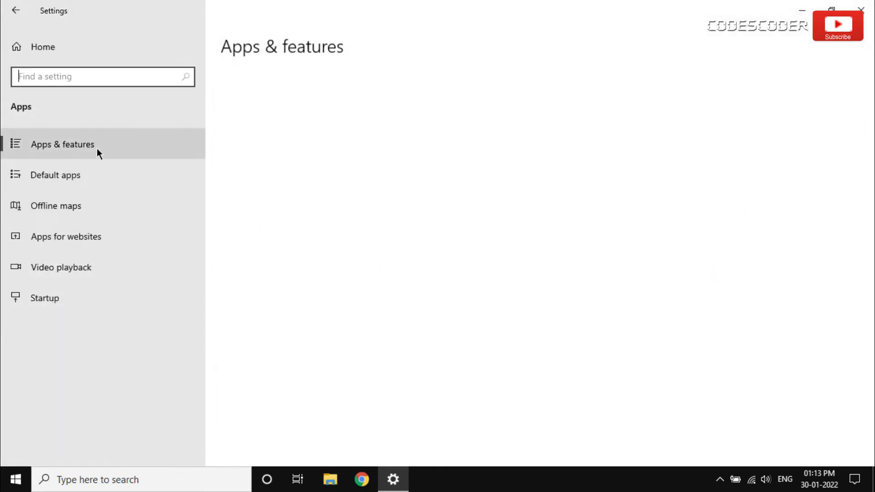
# Step: Find Mail and Calendar in Apps & features and open its Advanced options
pyautogui.click(97, 149)
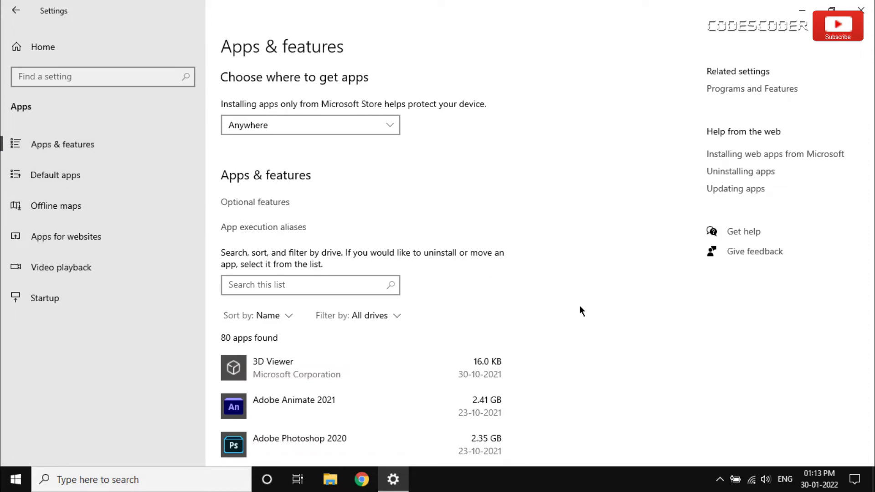
pyautogui.scroll(-15, 579, 310)
pyautogui.scroll(-3, 578, 305)
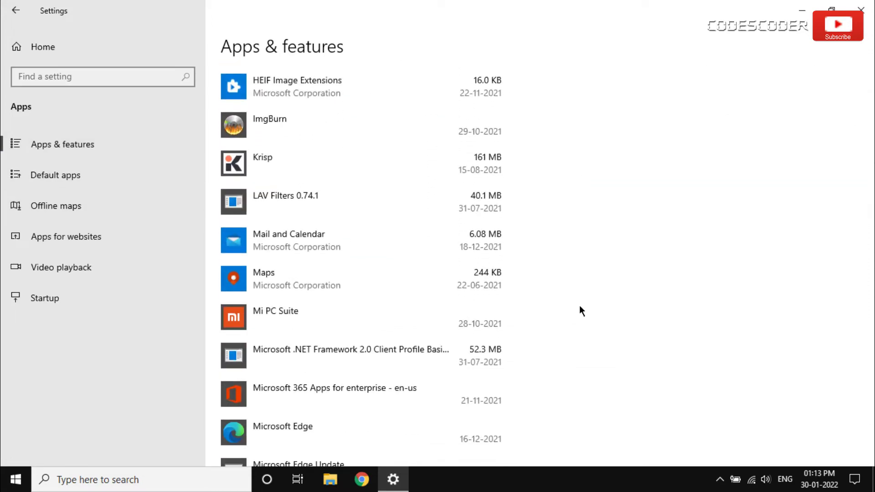
pyautogui.click(422, 238)
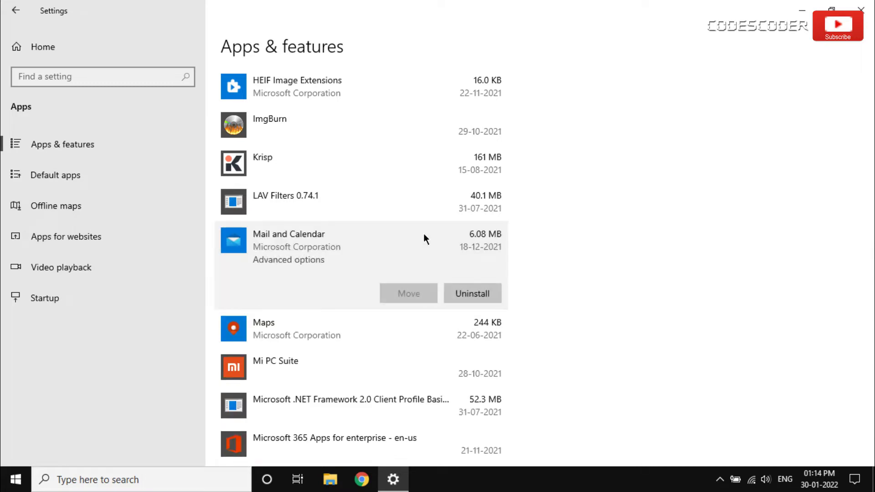
pyautogui.click(308, 259)
# Step: Reset Mail and Calendar, confirming that its app data will be deleted
pyautogui.scroll(-10, 308, 260)
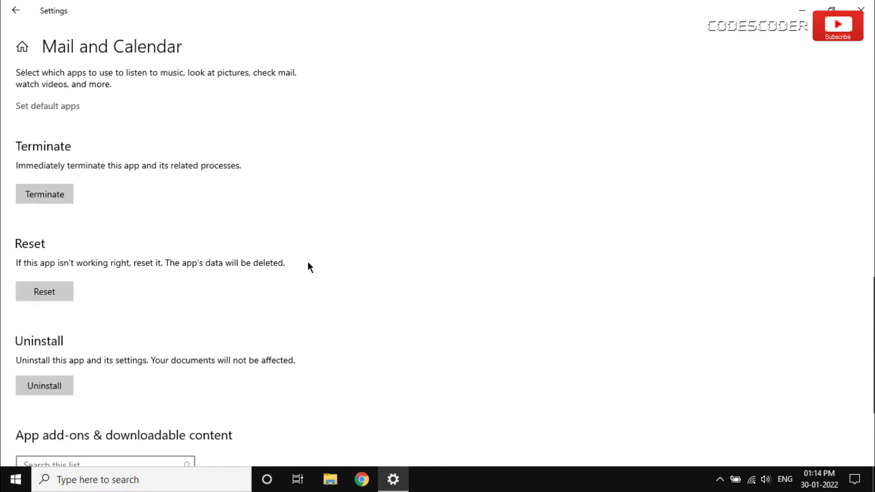
pyautogui.click(57, 286)
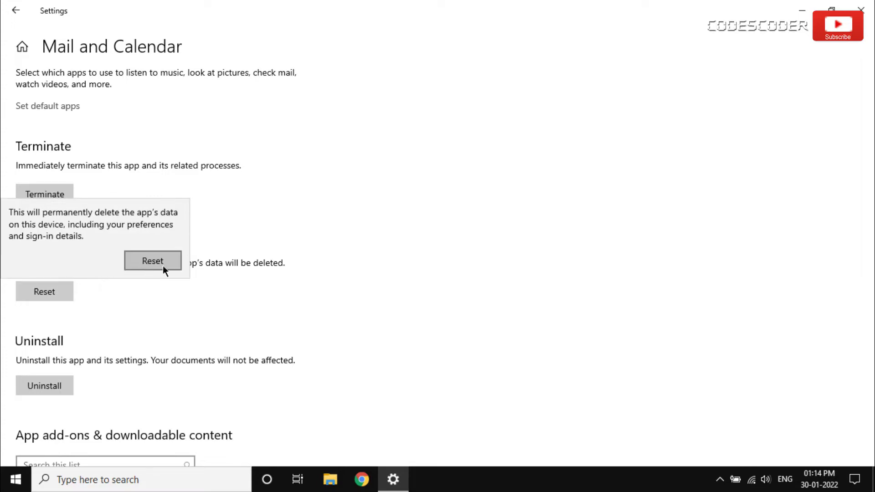
pyautogui.click(169, 263)
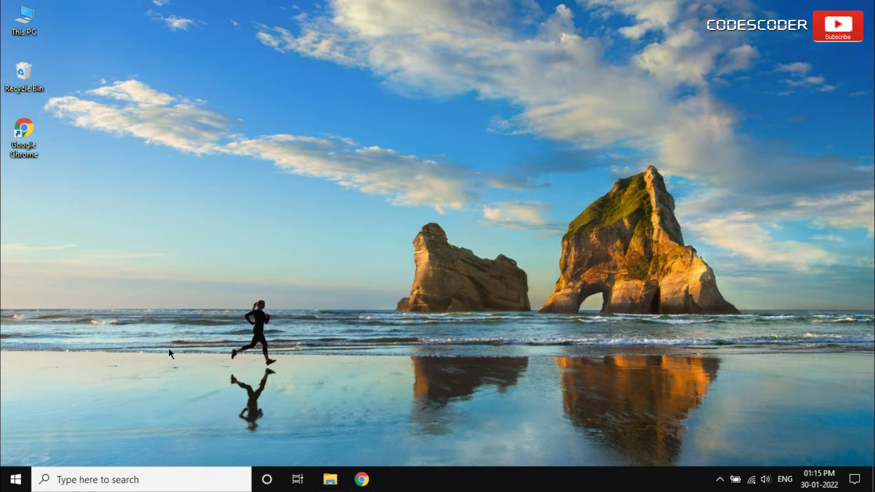
# Step: Search Windows for 'ms store' and launch Microsoft Store
pyautogui.click(209, 477)
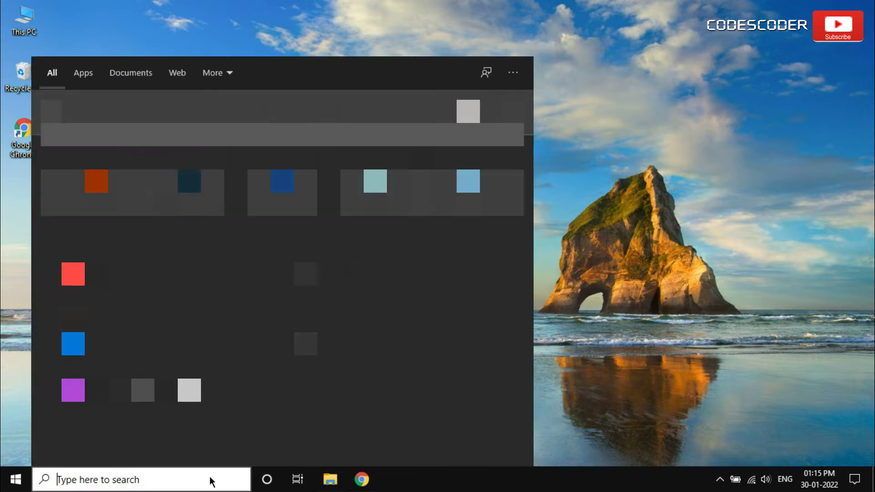
pyautogui.write('m')
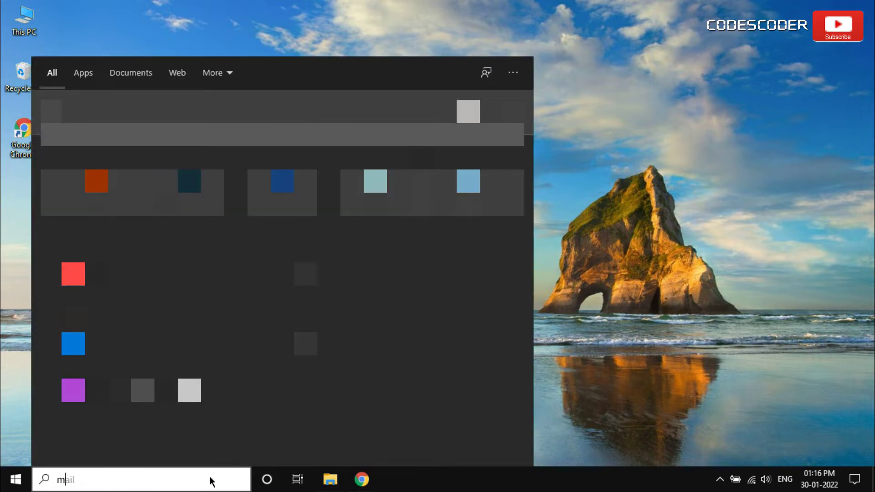
pyautogui.write('s store')
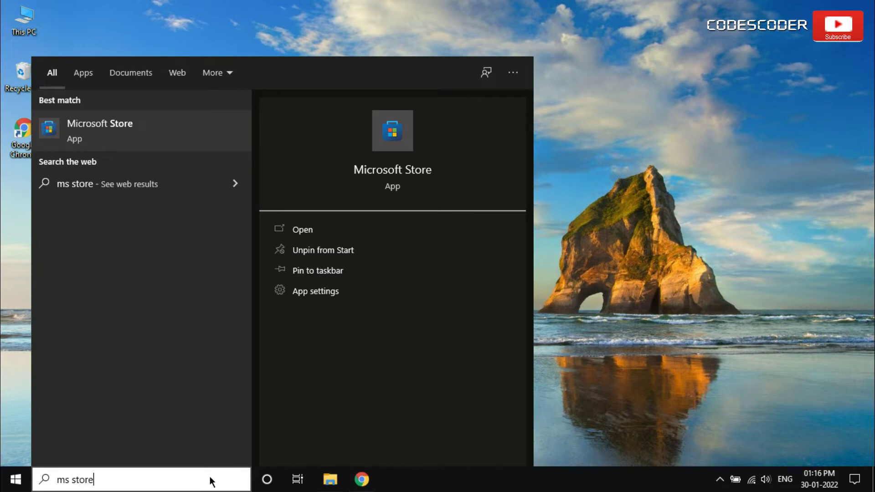
pyautogui.click(159, 131)
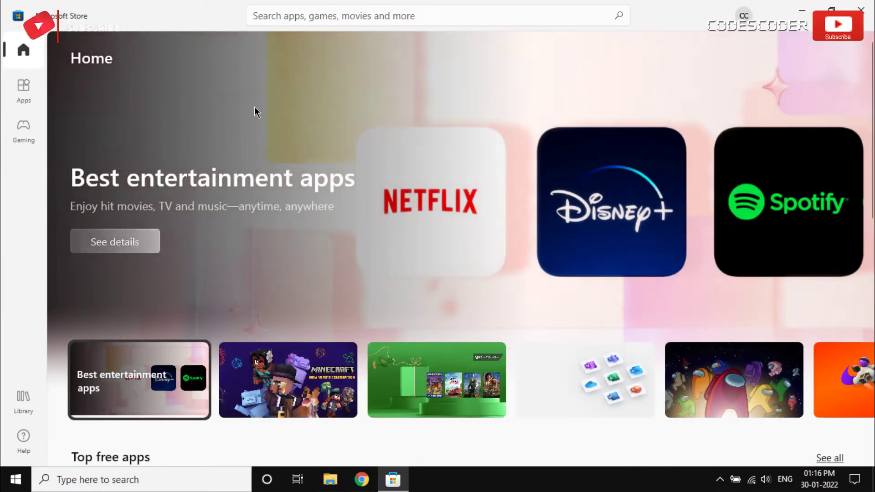
# Step: Check the Store's App settings from the profile menu, then view available updates in Library
pyautogui.click(742, 15)
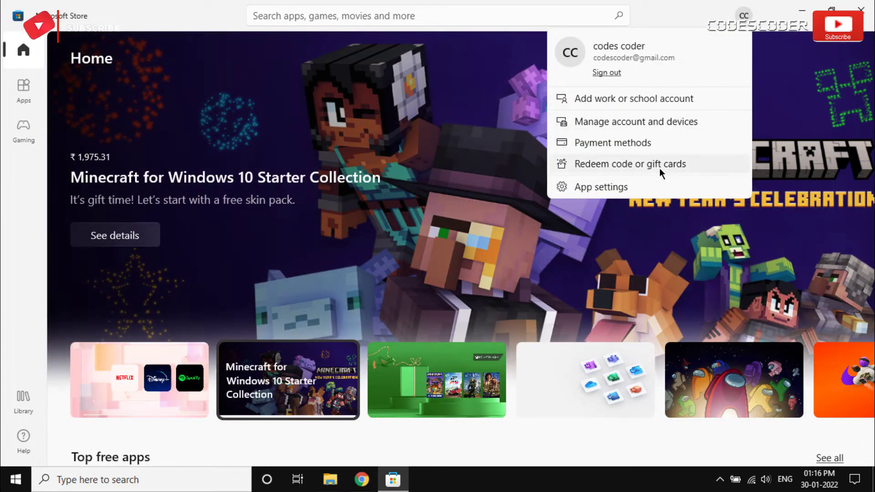
pyautogui.click(643, 191)
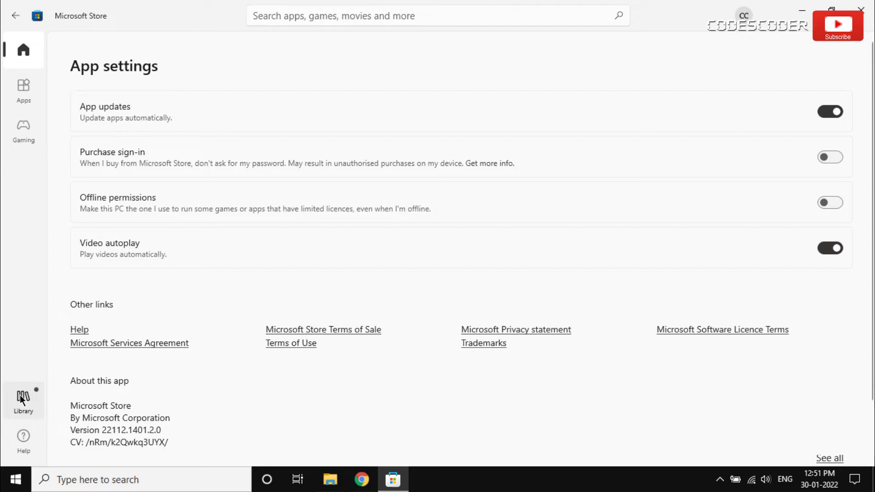
pyautogui.click(21, 399)
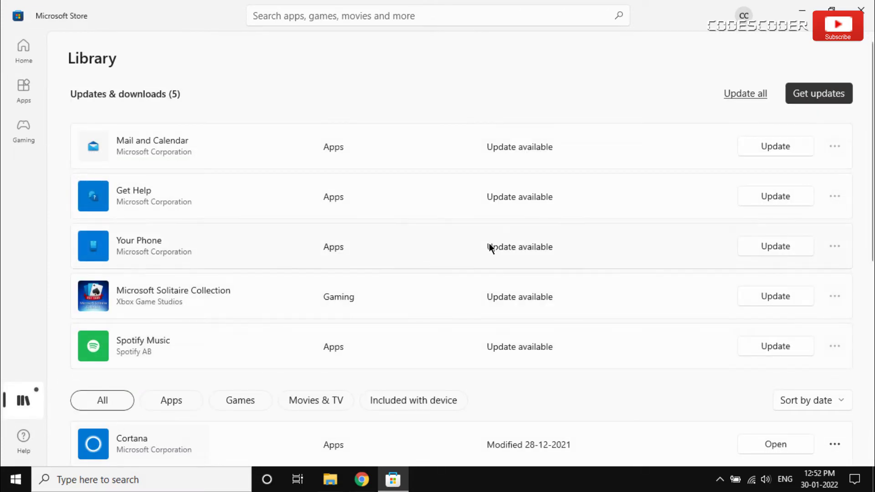
# Step: Update Mail and Calendar from the Library and open the updated app
pyautogui.click(746, 140)
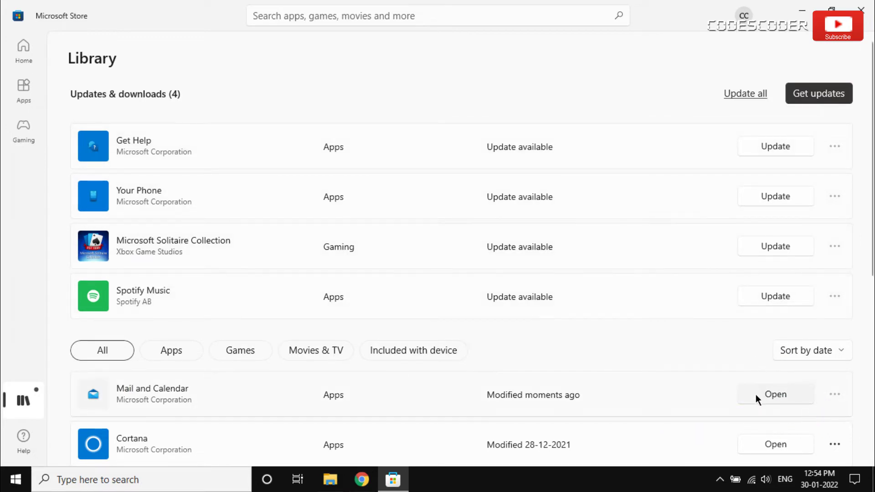
pyautogui.click(775, 395)
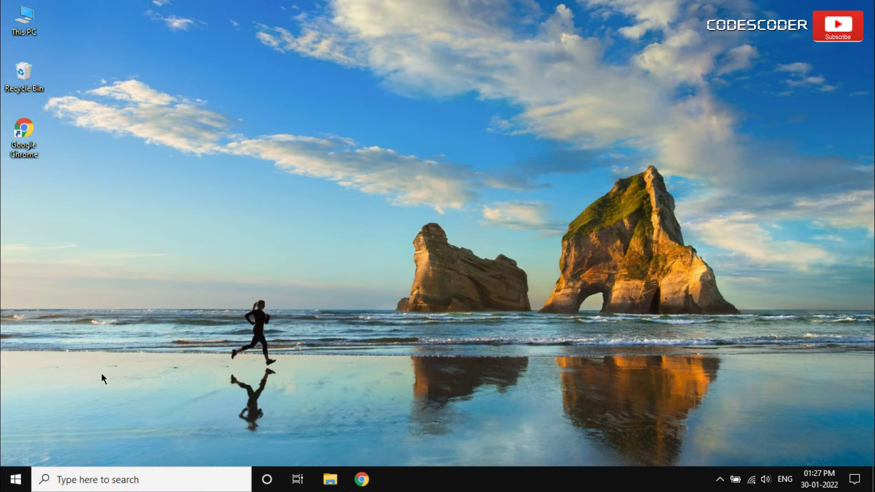
# Step: Launch Windows PowerShell (Admin) from the Start button's right-click menu
pyautogui.rightClick(19, 477)
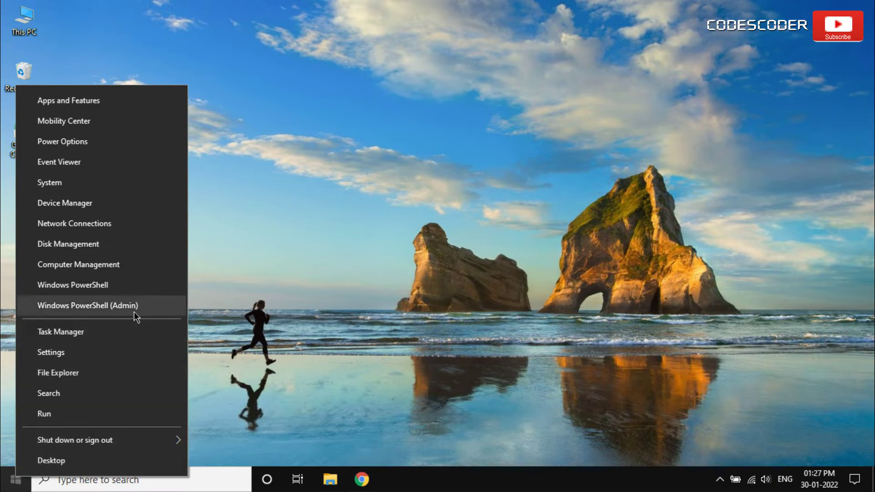
pyautogui.click(149, 304)
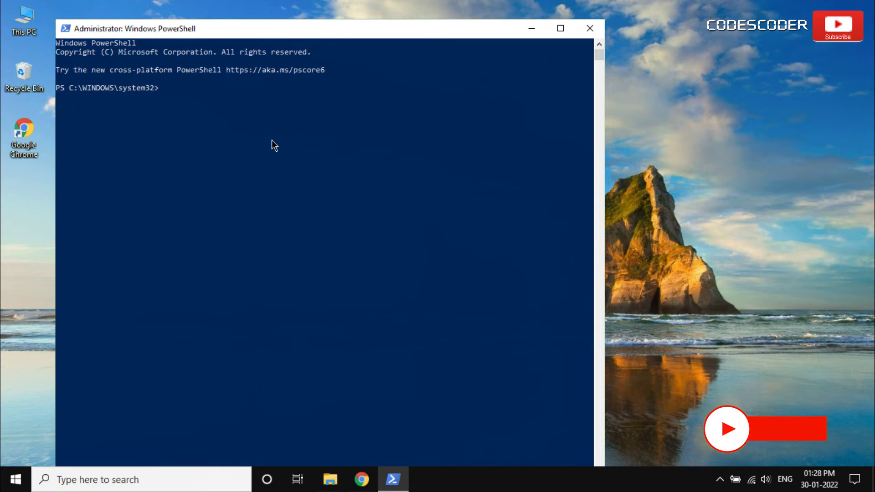
# Step: Run Get-AppxPackage Microsoft.windowscommunicationsapps | Remove-AppxPackage to remove Mail and Calendar
pyautogui.write('Get-AppxPackage Microsoft.windowscommunicationsapps | Remove-AppxPackage')
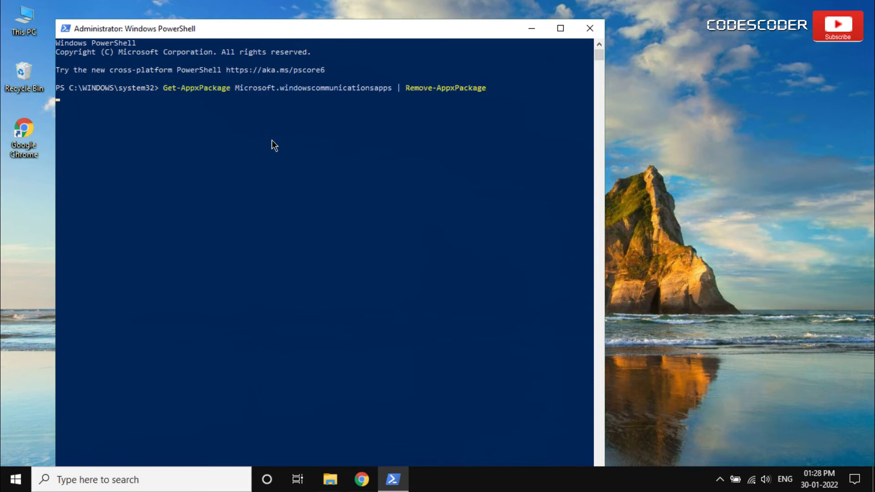
pyautogui.press('Return')
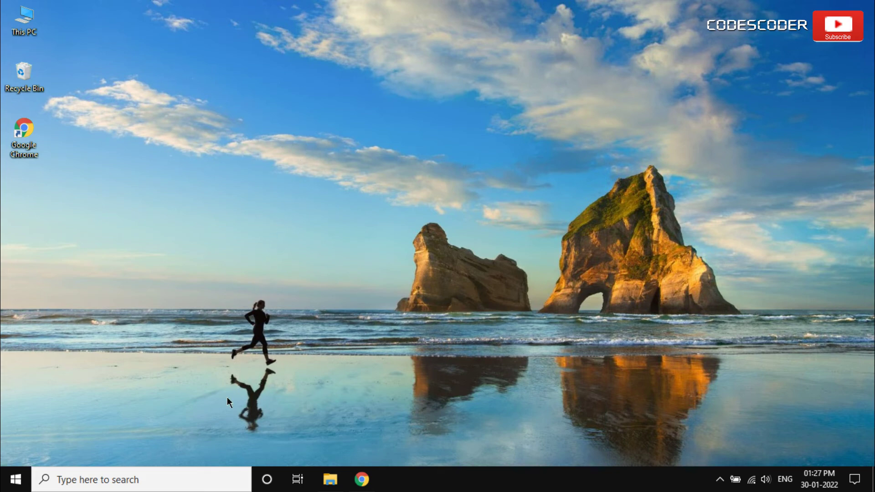
# Step: Search Windows for 'microsoft store' and launch Microsoft Store again
pyautogui.click(206, 481)
pyautogui.write('micr')
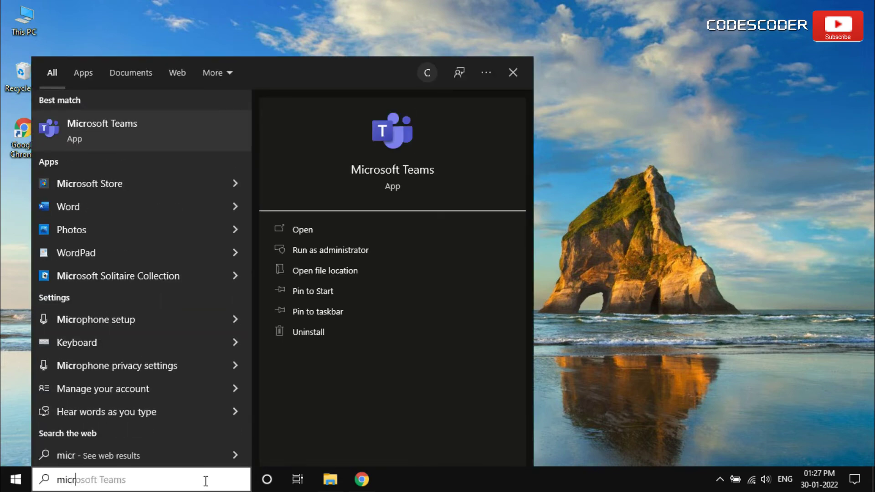
pyautogui.write('osoft store')
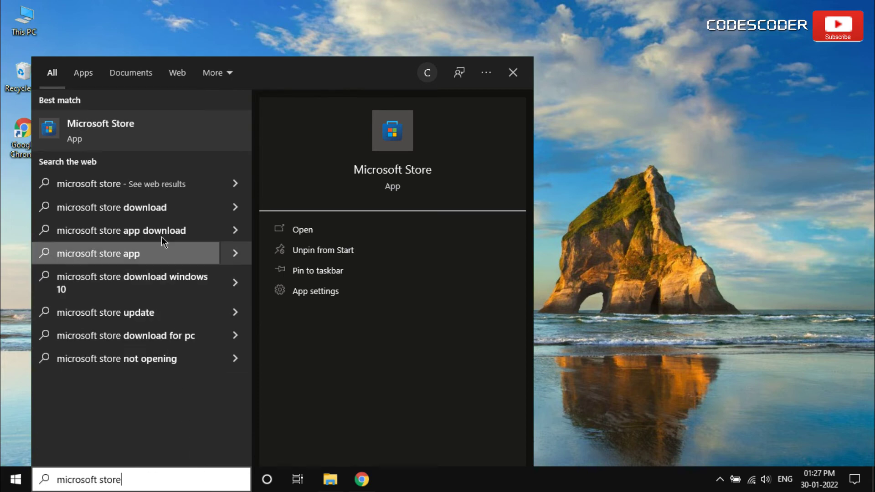
pyautogui.click(163, 133)
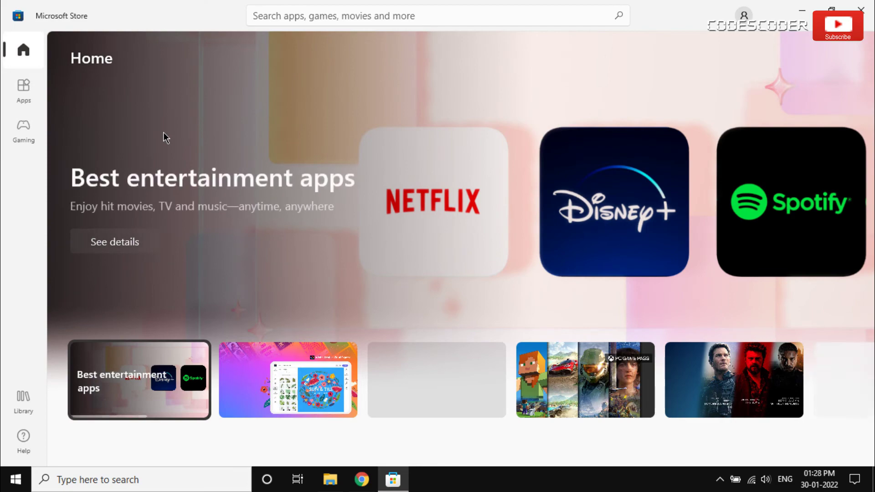
# Step: Search the Microsoft Store for 'mail and calendar' and install the Mail and Calendar app
pyautogui.click(449, 20)
pyautogui.write('mail and calendar')
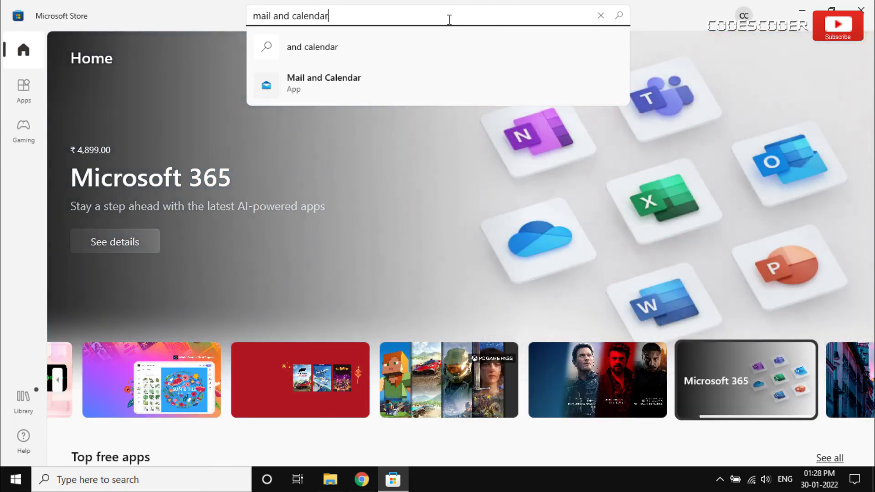
pyautogui.click(617, 16)
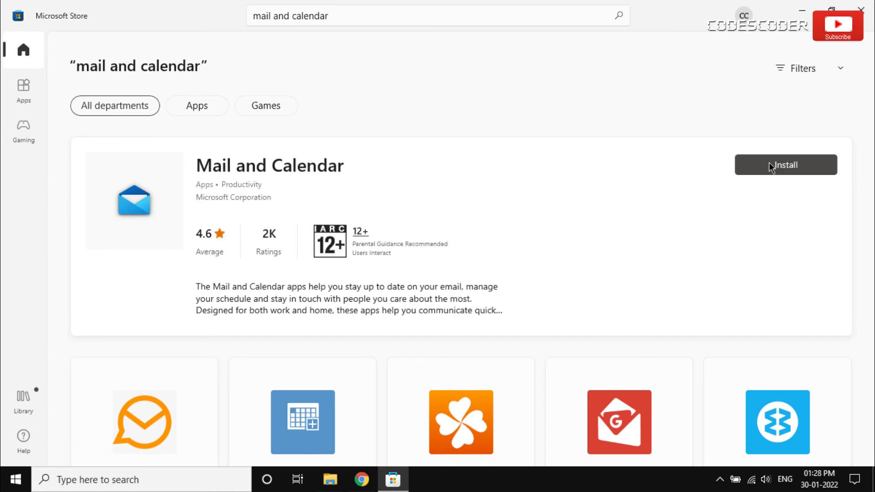
pyautogui.click(770, 166)
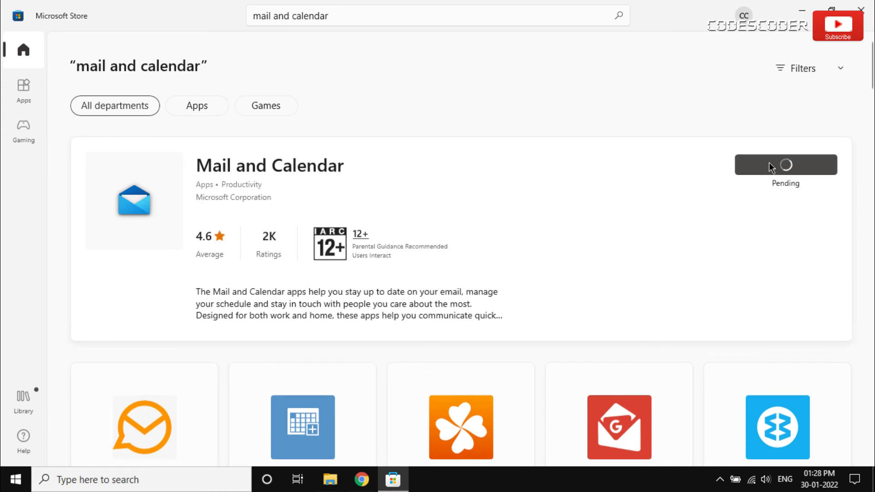